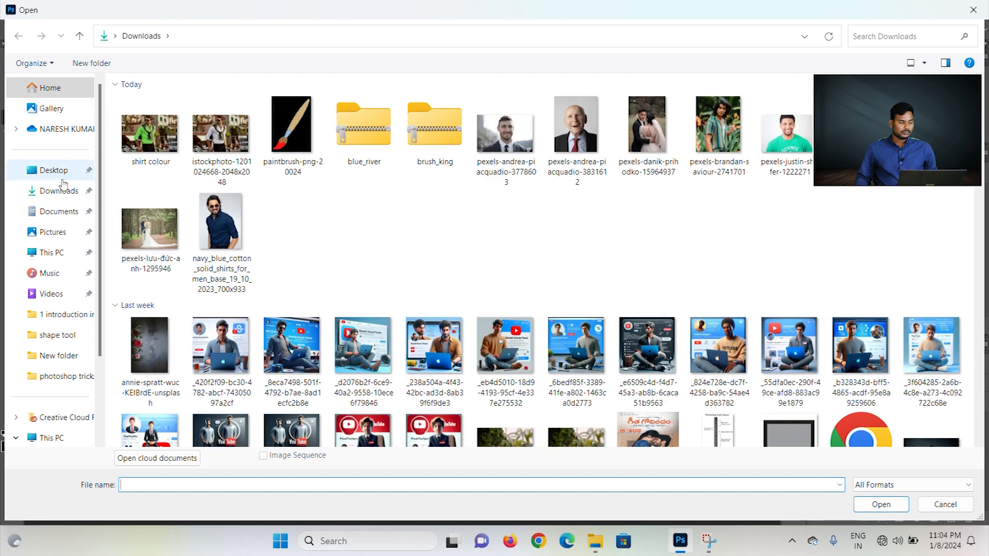
pyautogui.click(61, 196)
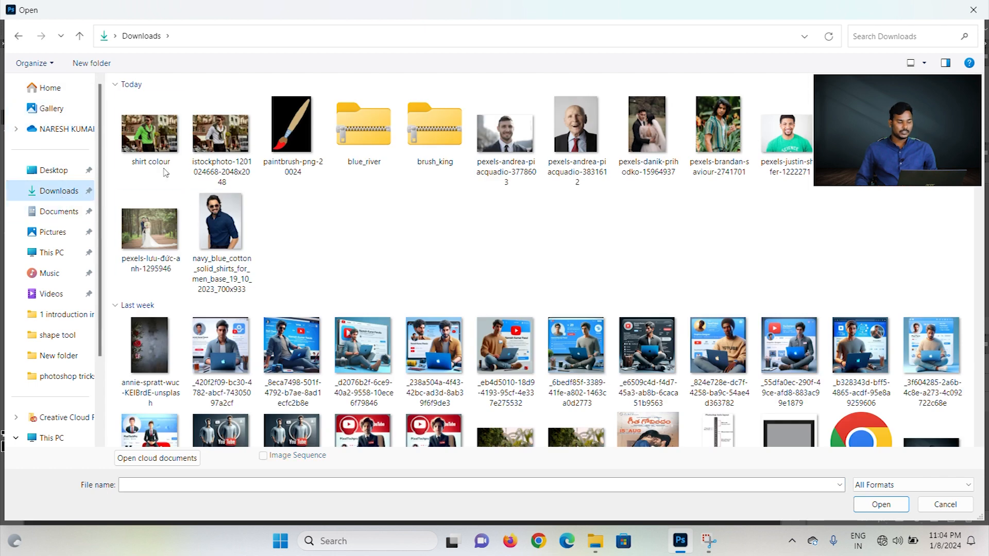
pyautogui.click(214, 157)
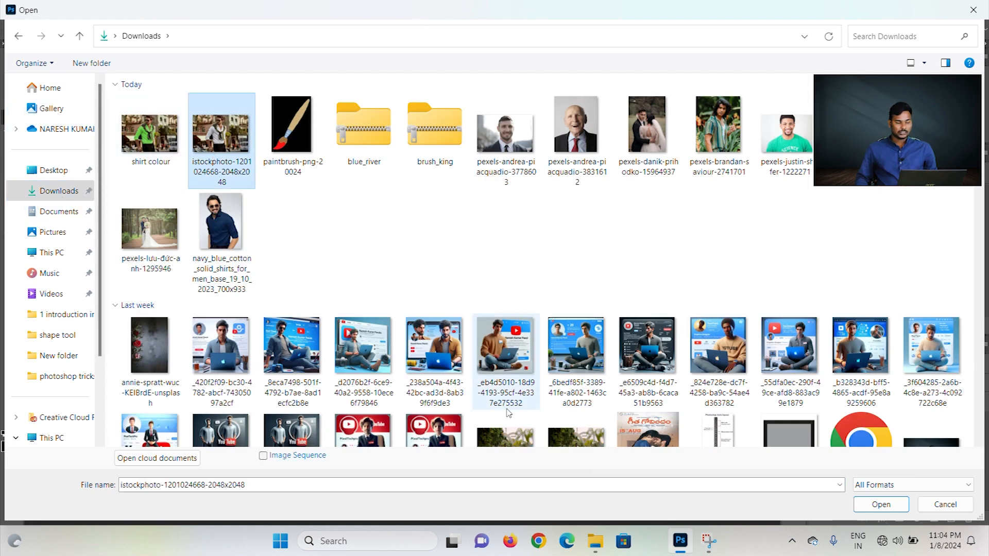
pyautogui.click(882, 511)
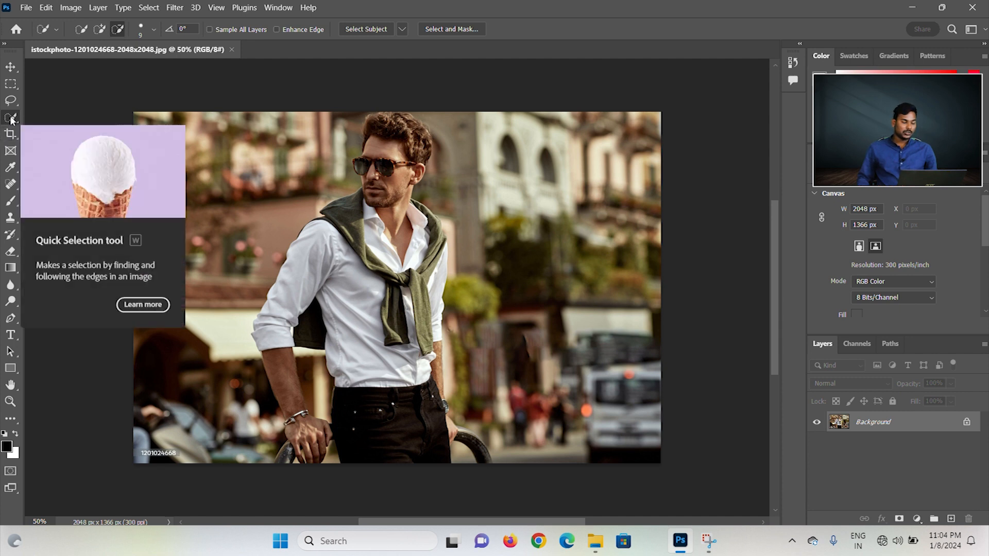
# Select the man's near sleeve and the white shirt body with Quick Selection in add mode, using a brush size of 70
pyautogui.click(101, 30)
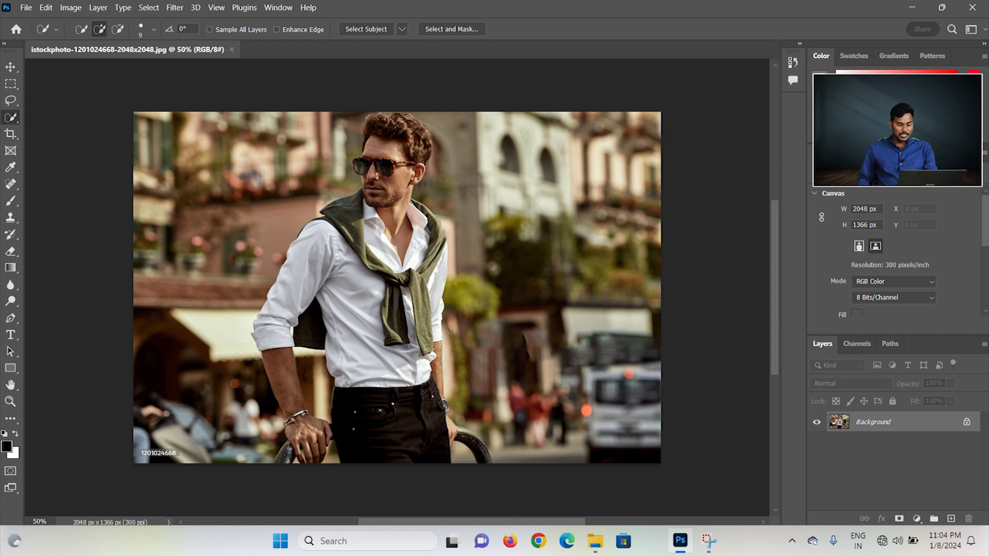
pyautogui.press(']')
pyautogui.press(']')
pyautogui.press(']')
pyautogui.press(']')
pyautogui.press(']')
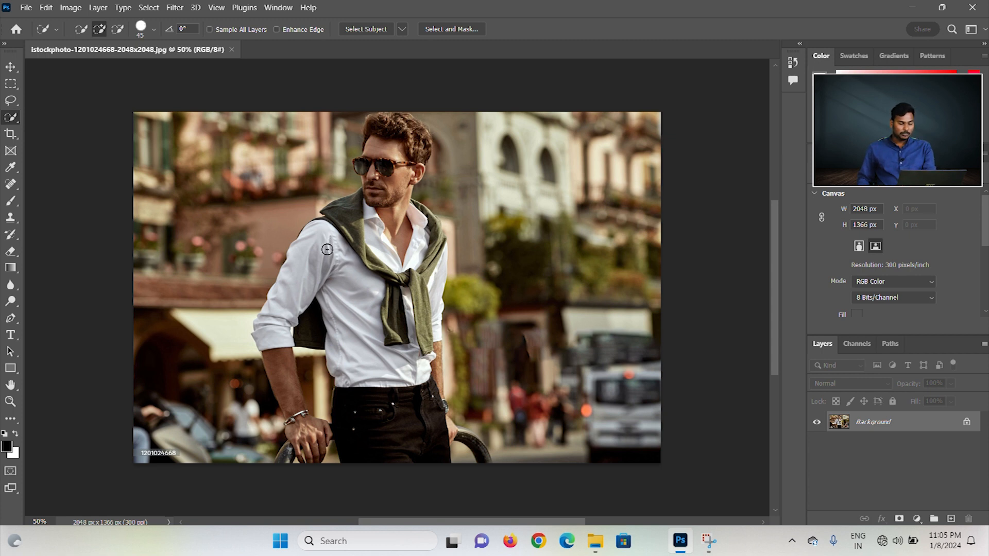
pyautogui.press(']')
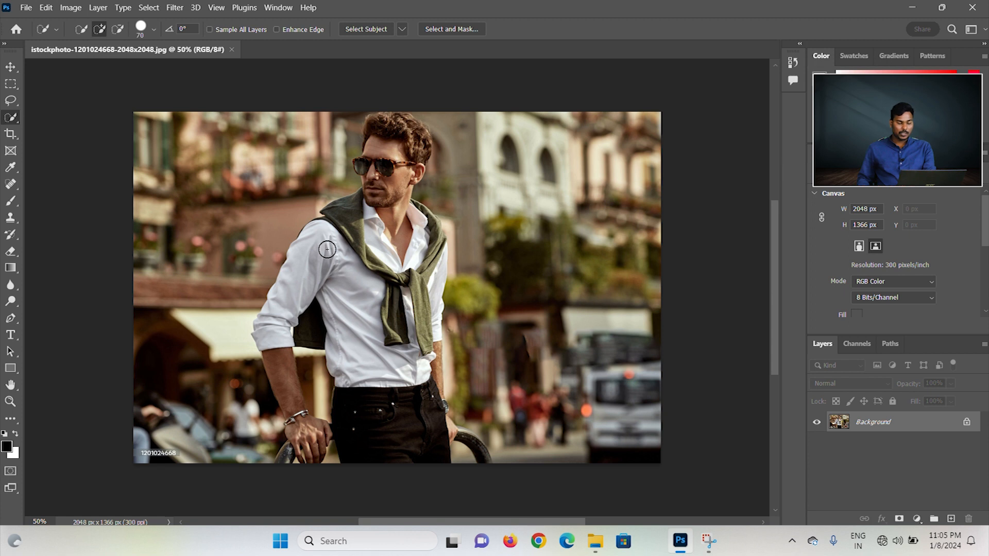
pyautogui.moveTo(327, 249); pyautogui.dragTo(283, 306)
pyautogui.click(268, 323)
pyautogui.click(340, 260)
pyautogui.moveTo(341, 265)
pyautogui.mouseDown()
pyautogui.moveTo(341, 304)
pyautogui.moveTo(358, 317)
pyautogui.moveTo(347, 360)
pyautogui.moveTo(355, 374)
pyautogui.mouseUp()
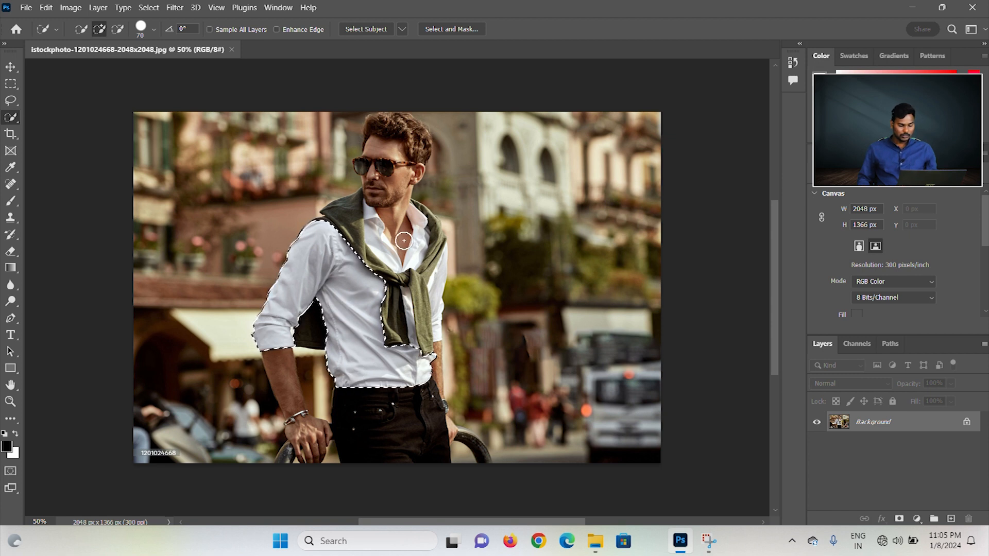
# Add the shirt's far sleeve to the selection with the brush size reduced to 45
pyautogui.press('[')
pyautogui.press('[')
pyautogui.press('[')
pyautogui.moveTo(439, 272); pyautogui.dragTo(438, 289)
# Add both sides of the shirt collar and the open shirt front at the neck to the selection
pyautogui.hotkey('ctrl', '+')
pyautogui.hotkey('ctrl', '+')
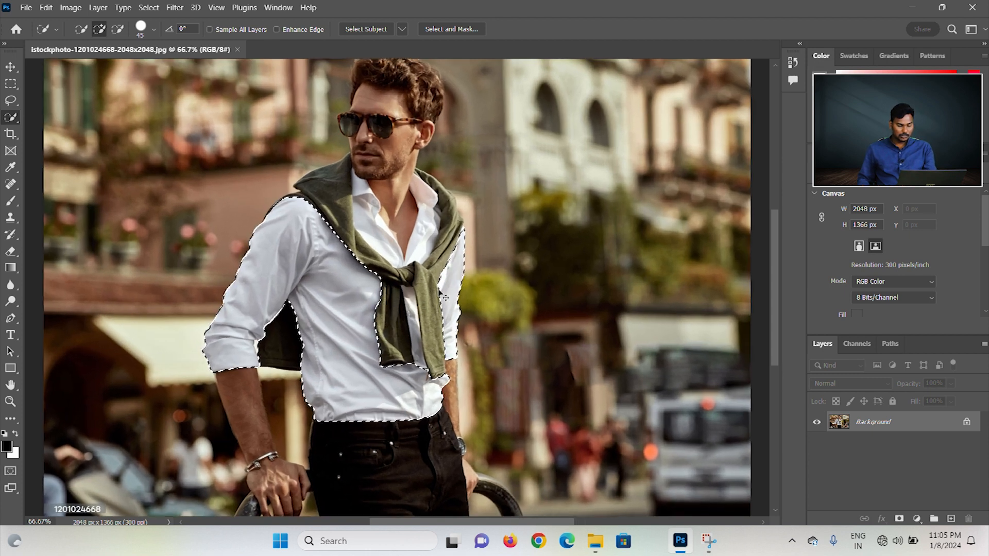
pyautogui.scroll(3, 360, 270)
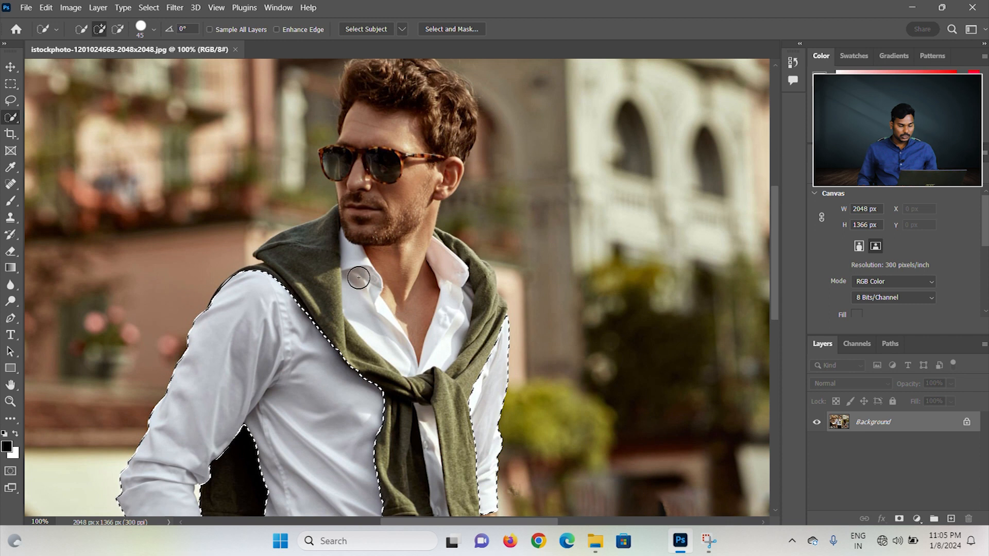
pyautogui.moveTo(358, 268); pyautogui.dragTo(361, 303)
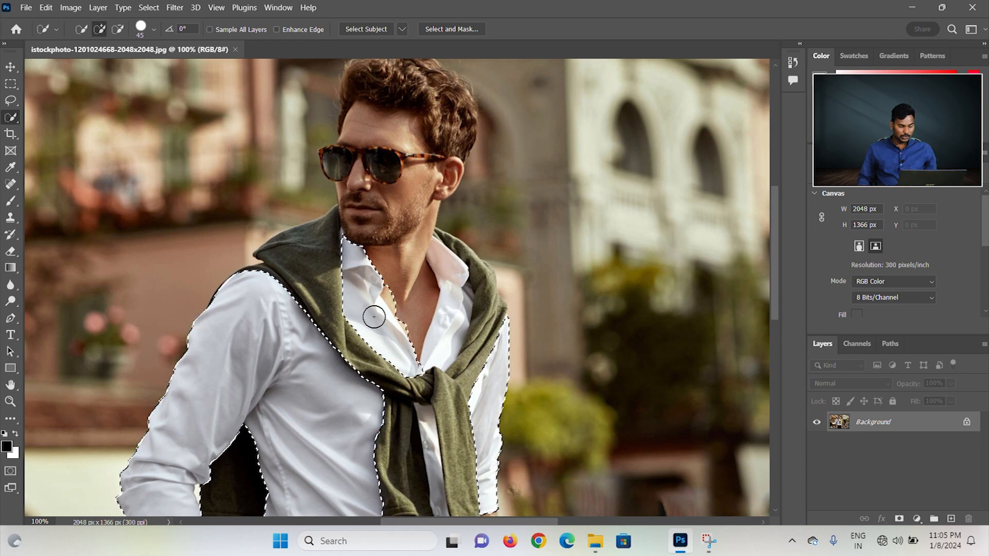
pyautogui.moveTo(415, 327)
pyautogui.mouseDown()
pyautogui.moveTo(453, 309)
pyautogui.moveTo(437, 248)
pyautogui.moveTo(448, 276)
pyautogui.mouseUp()
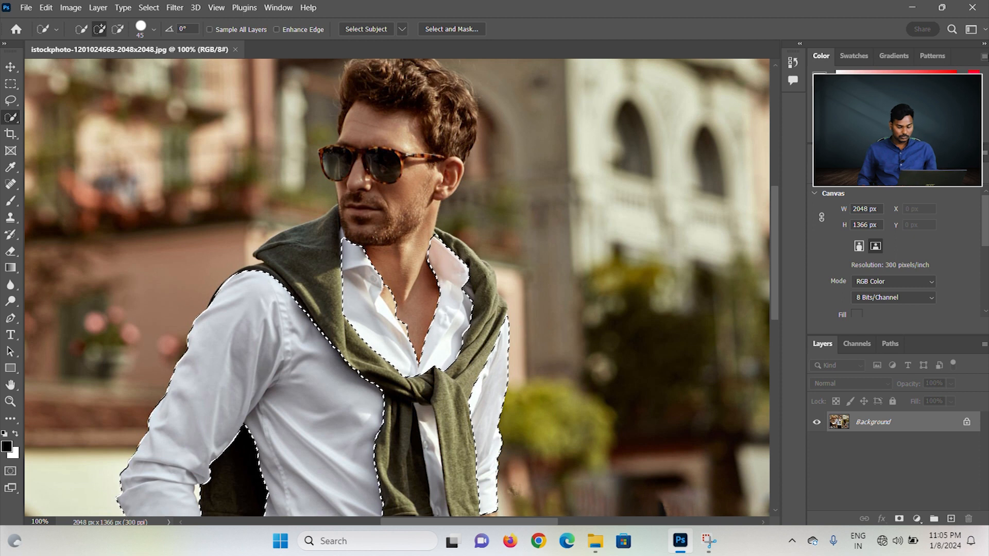
# Refine the selection around the collar tips with brush size 9 and subtract the neck skin from it
pyautogui.hotkey('ctrl', '+')
pyautogui.hotkey('ctrl', '+')
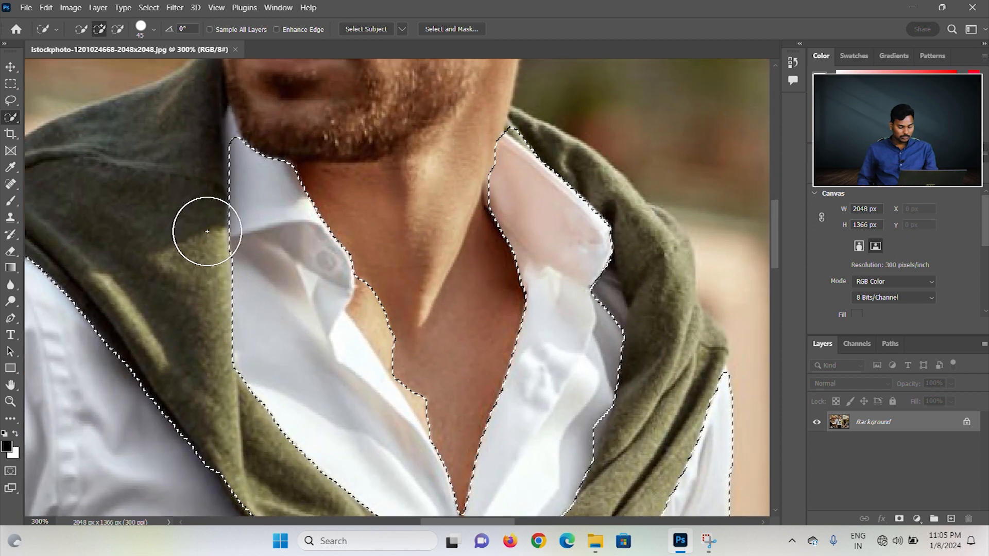
pyautogui.press('[')
pyautogui.press('[')
pyautogui.press('[')
pyautogui.press('[')
pyautogui.press('[')
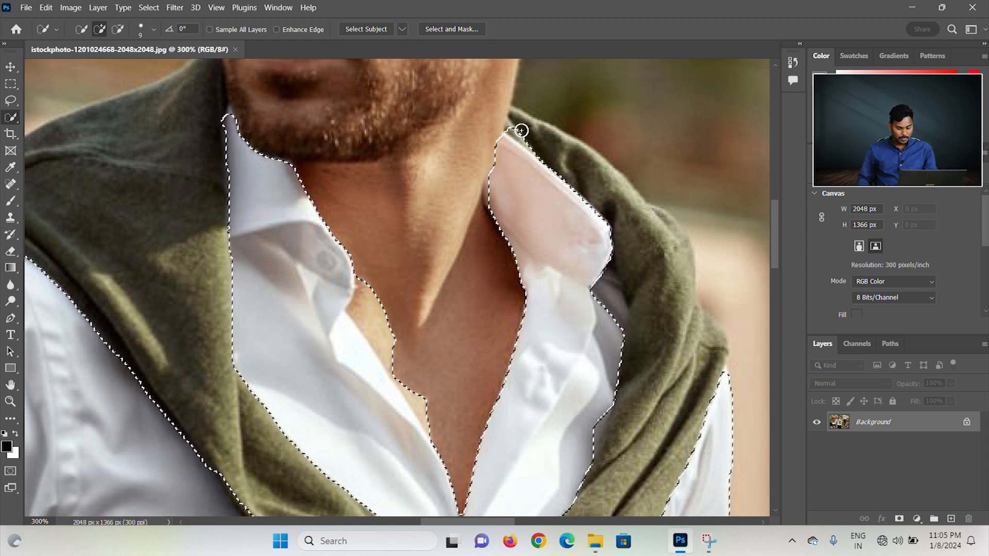
pyautogui.moveTo(513, 131); pyautogui.dragTo(506, 125)
pyautogui.press('alt')
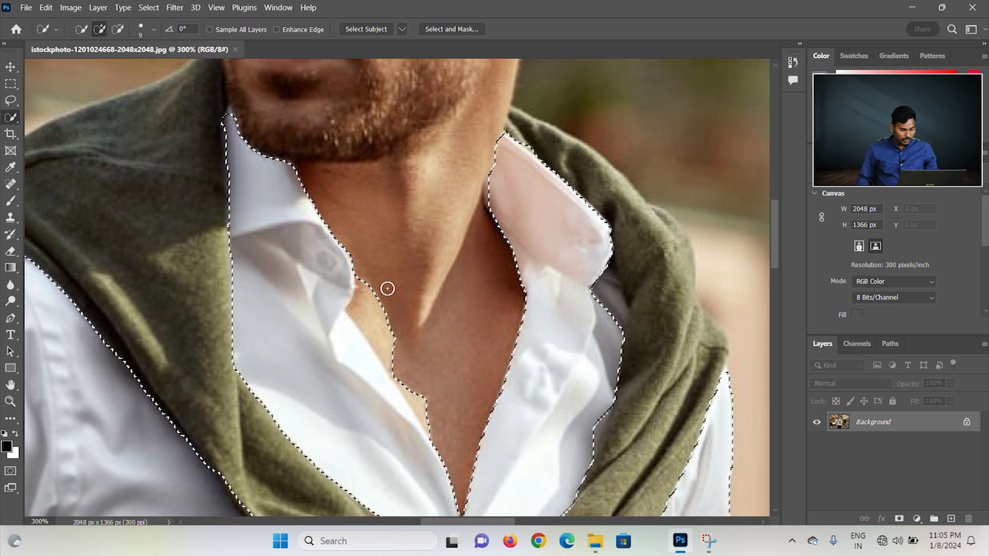
pyautogui.press('alt')
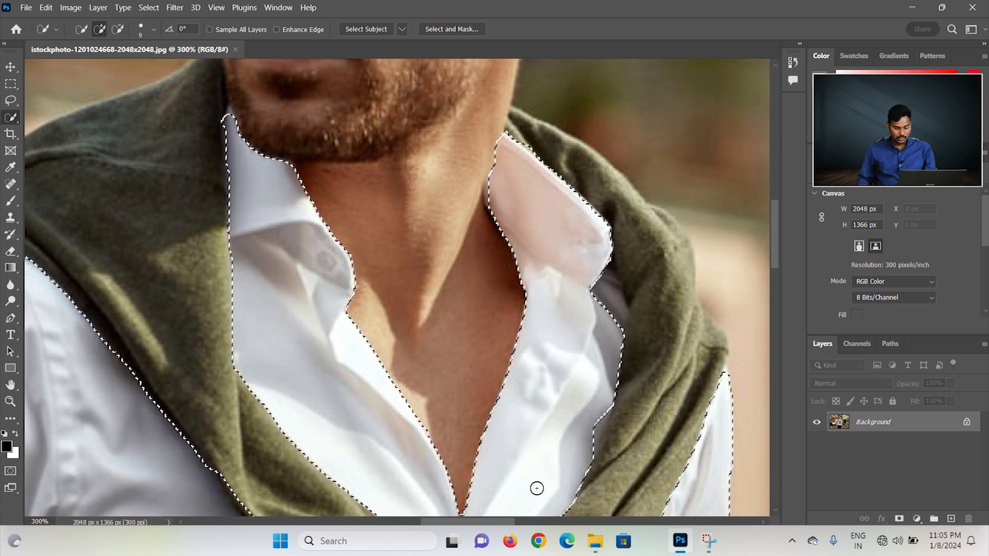
# Add the narrow shirt strip between the hanging ends of the green sweater to the selection, up to the knot
pyautogui.moveTo(534, 474); pyautogui.dragTo(488, 180)
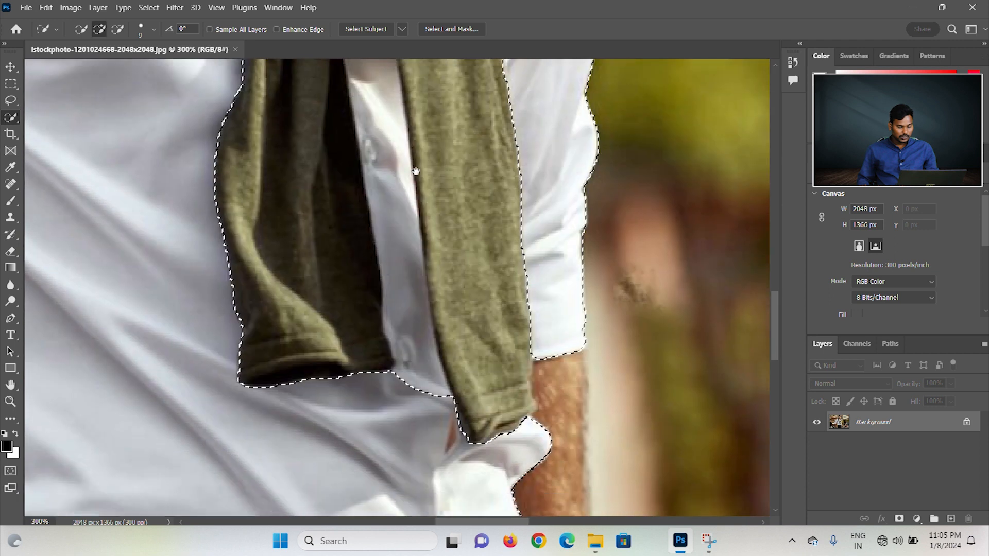
pyautogui.moveTo(388, 131); pyautogui.dragTo(417, 323)
pyautogui.moveTo(401, 228); pyautogui.dragTo(439, 422)
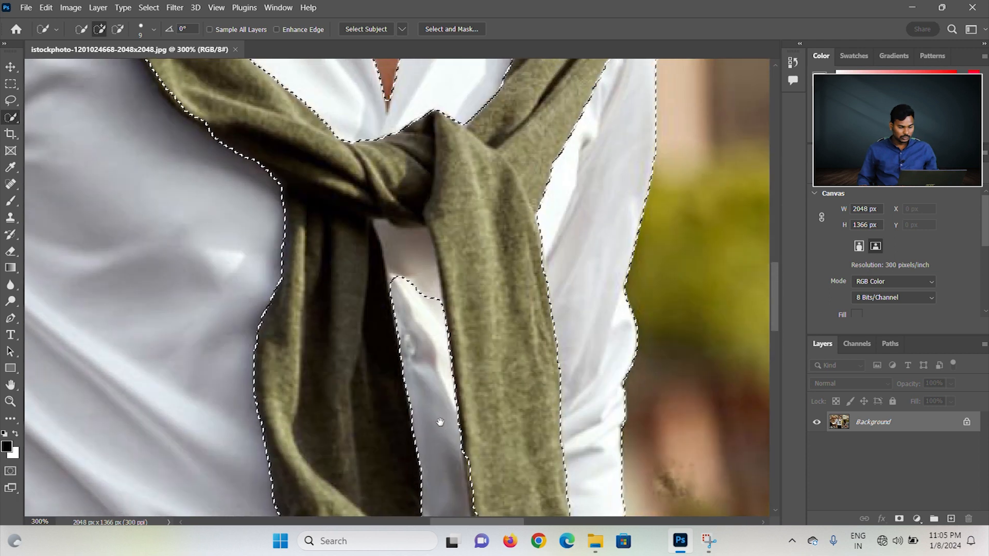
pyautogui.moveTo(404, 250); pyautogui.dragTo(419, 265)
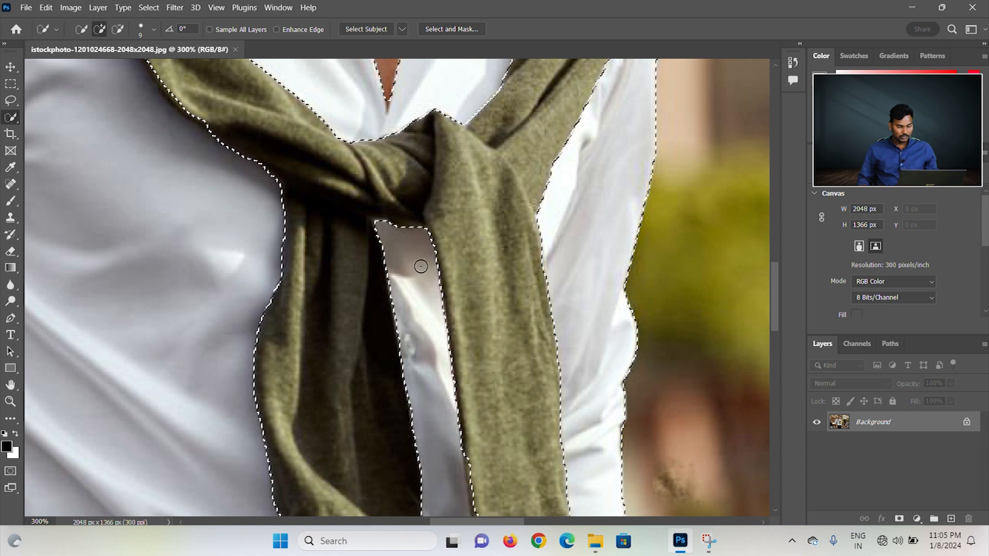
pyautogui.hotkey('ctrl', '-')
pyautogui.hotkey('ctrl', '-')
pyautogui.hotkey('ctrl', '-')
pyautogui.hotkey('ctrl', '-')
pyautogui.hotkey('ctrl', '-')
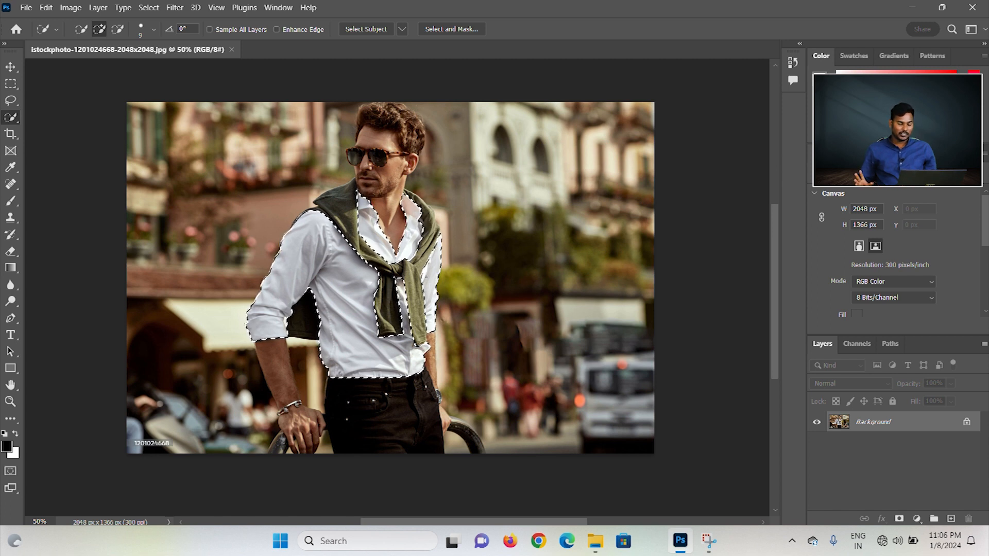
pyautogui.hotkey('ctrl', 'j')
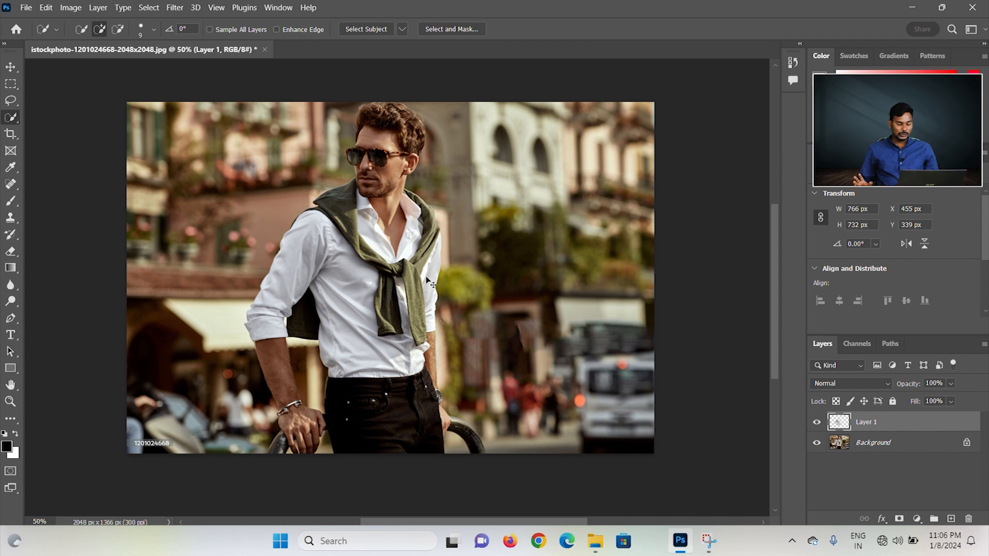
pyautogui.hotkey('ctrl', 'z')
pyautogui.hotkey('ctrl', 'z')
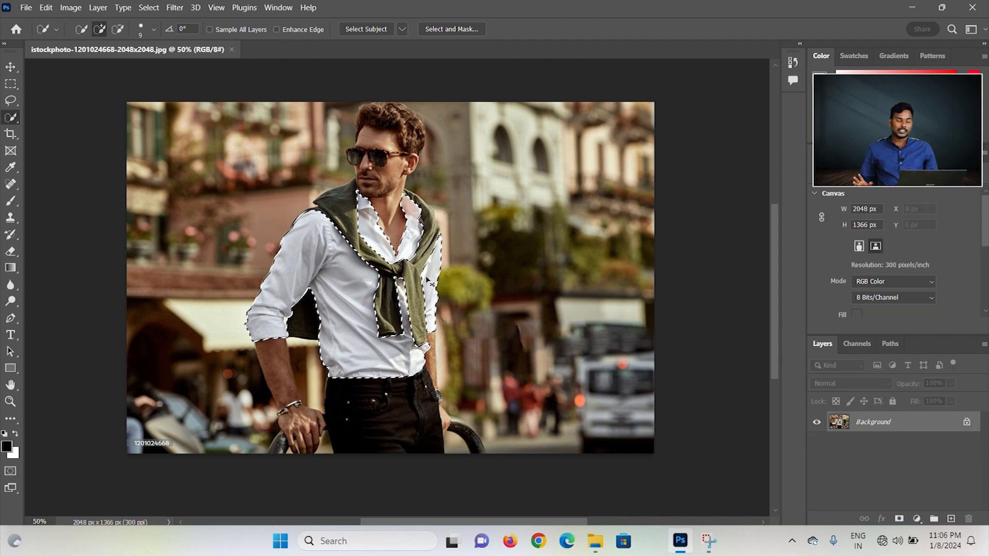
# Copy the selected shirt to a new layer and add a Hue/Saturation adjustment clipped to that layer
pyautogui.hotkey('ctrl', 'j')
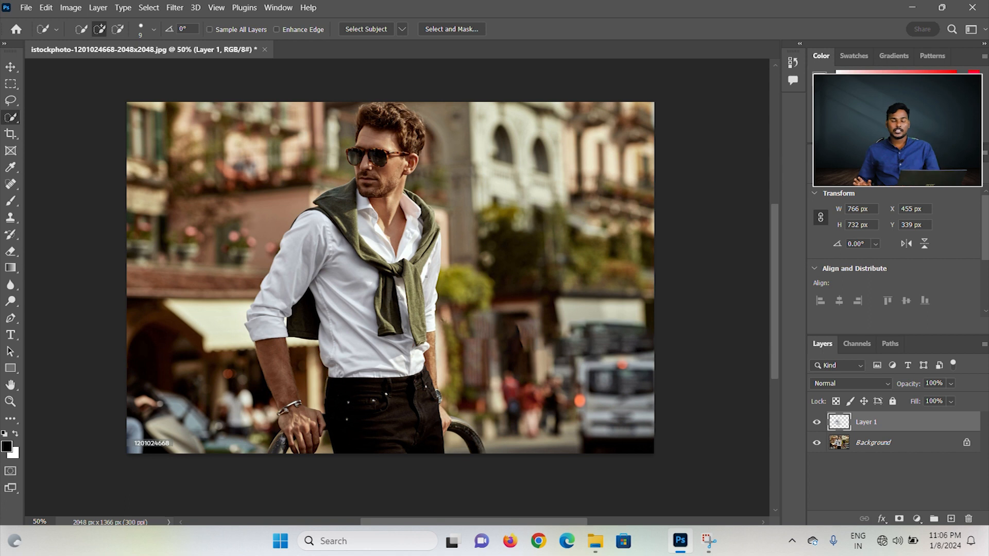
pyautogui.click(916, 519)
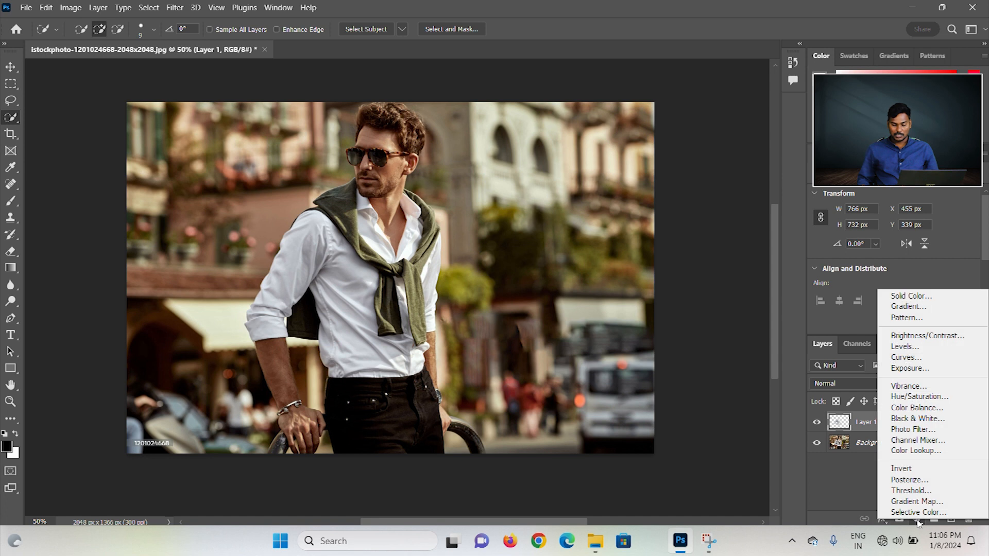
pyautogui.click(918, 396)
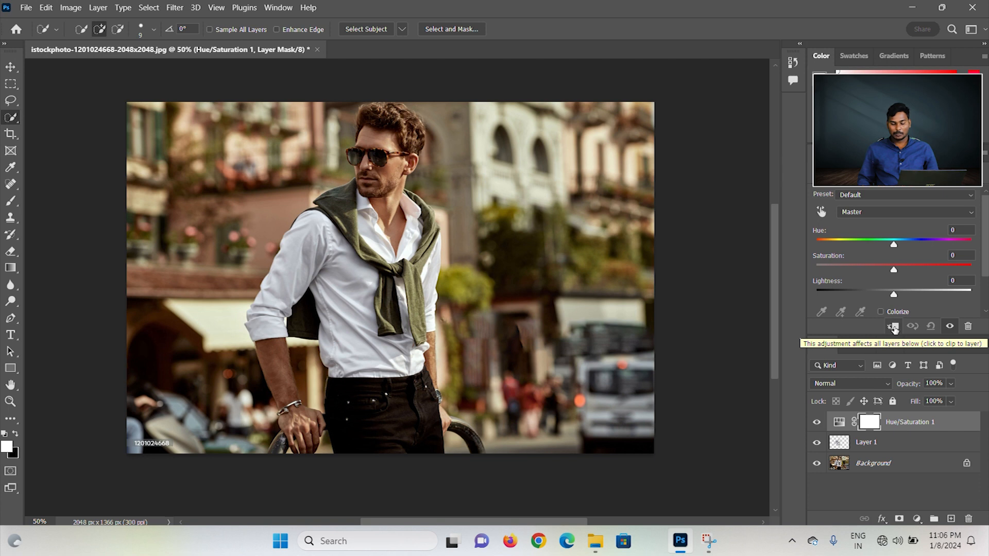
pyautogui.click(894, 328)
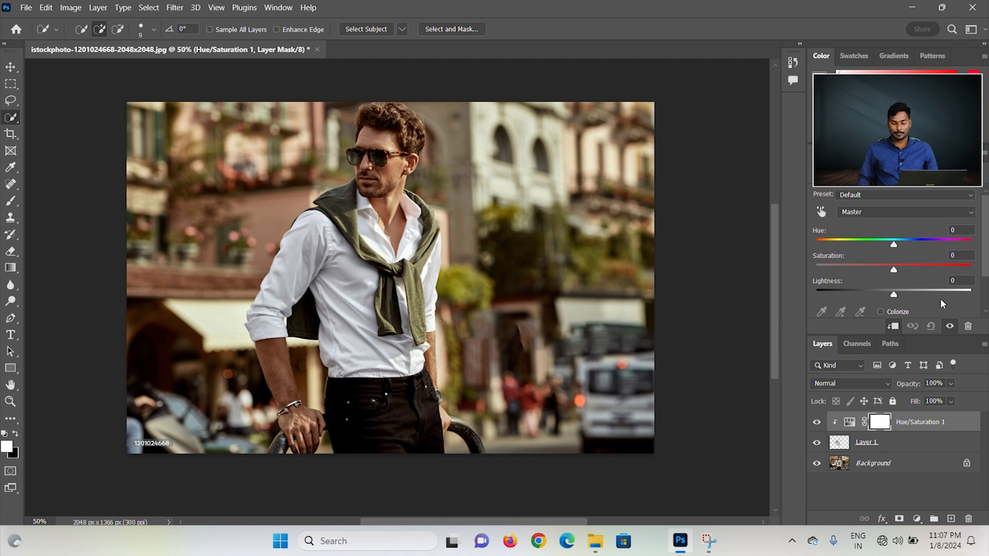
# Colorize the shirt purple with Hue 284, Saturation 55 and Lightness -31
pyautogui.click(881, 312)
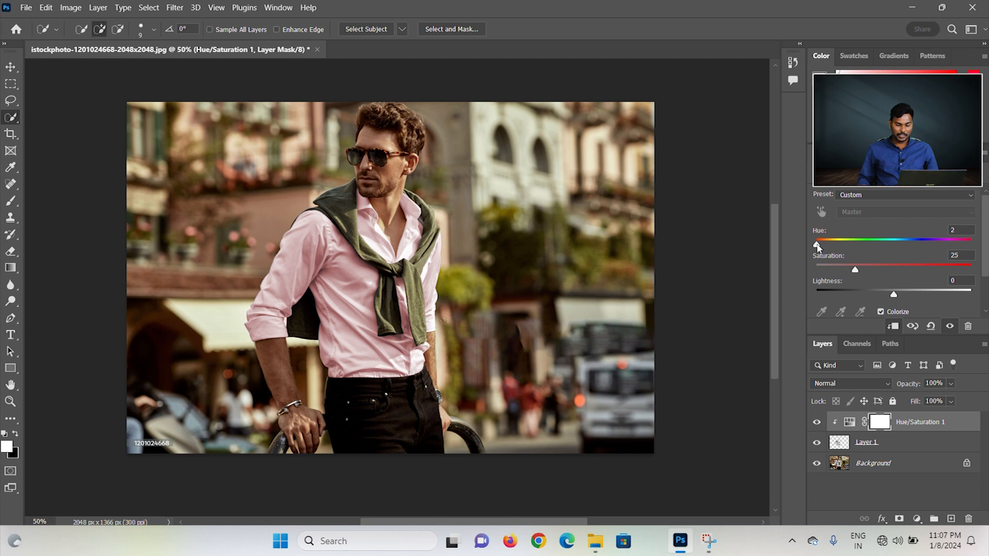
pyautogui.moveTo(817, 246); pyautogui.dragTo(922, 251)
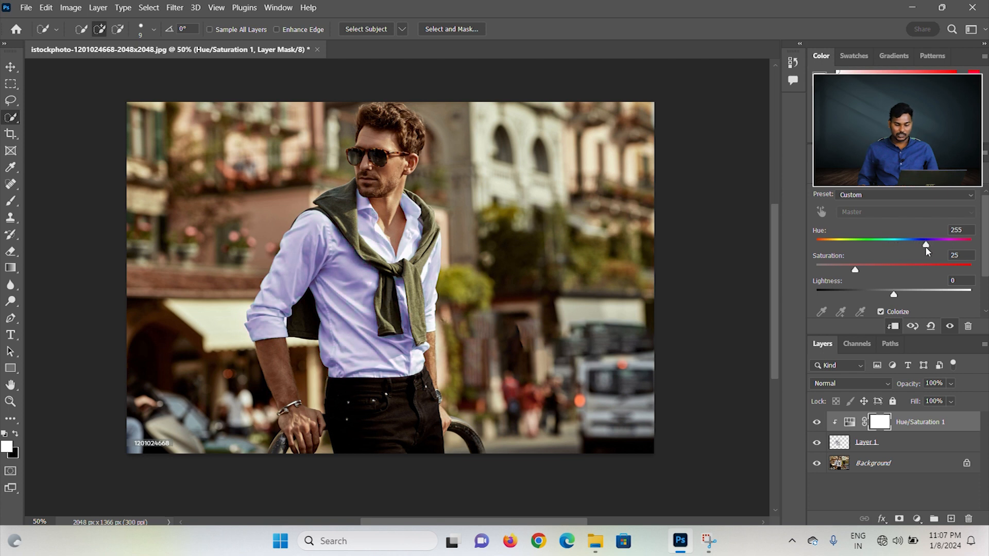
pyautogui.moveTo(854, 271); pyautogui.dragTo(811, 298)
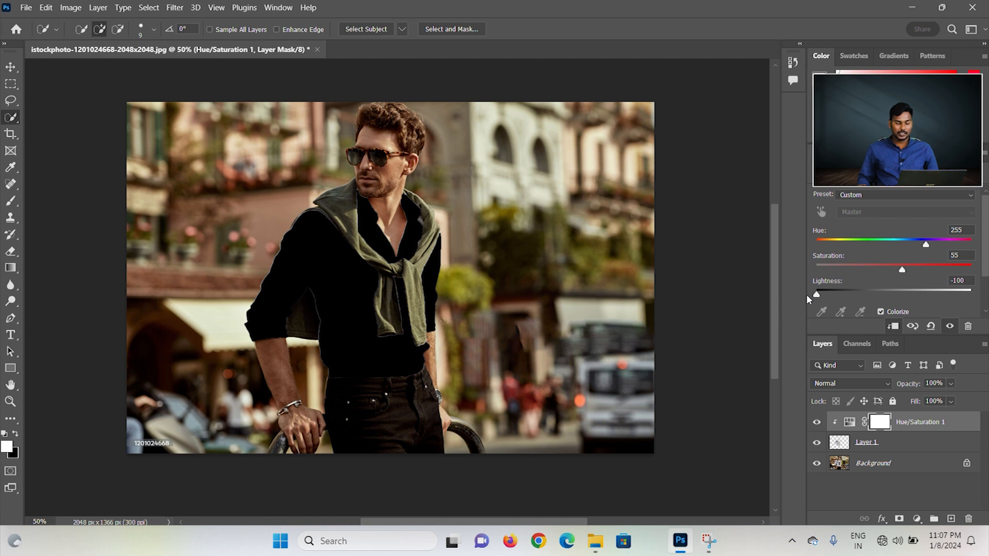
pyautogui.moveTo(807, 295); pyautogui.dragTo(986, 309)
pyautogui.moveTo(970, 294); pyautogui.dragTo(870, 296)
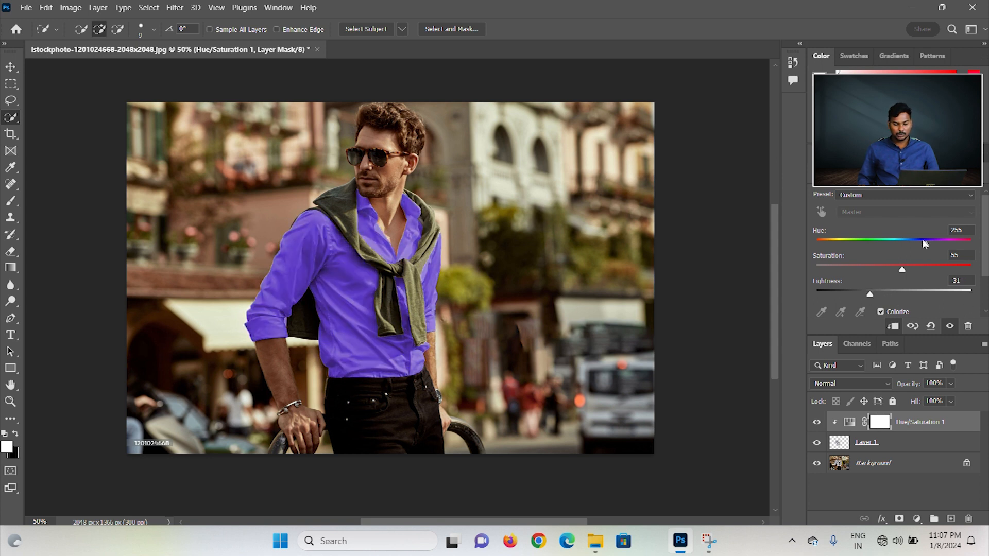
pyautogui.moveTo(919, 248)
pyautogui.mouseDown()
pyautogui.moveTo(859, 250)
pyautogui.moveTo(932, 254)
pyautogui.mouseUp()
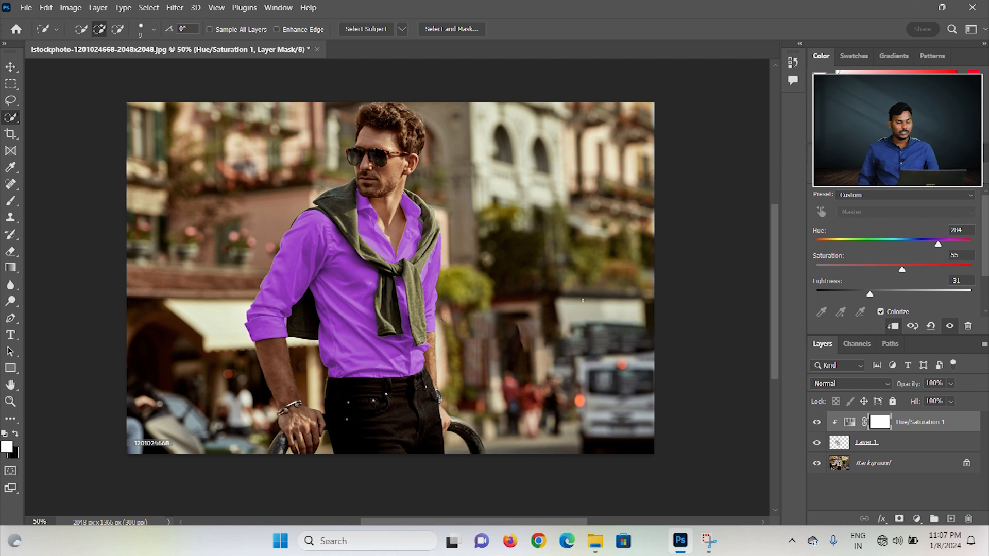
# Save a JPEG copy of the image named "colour shirt" in Downloads at quality 12 (Maximum) with Baseline ("Standard") format
pyautogui.scroll(2, 582, 300)
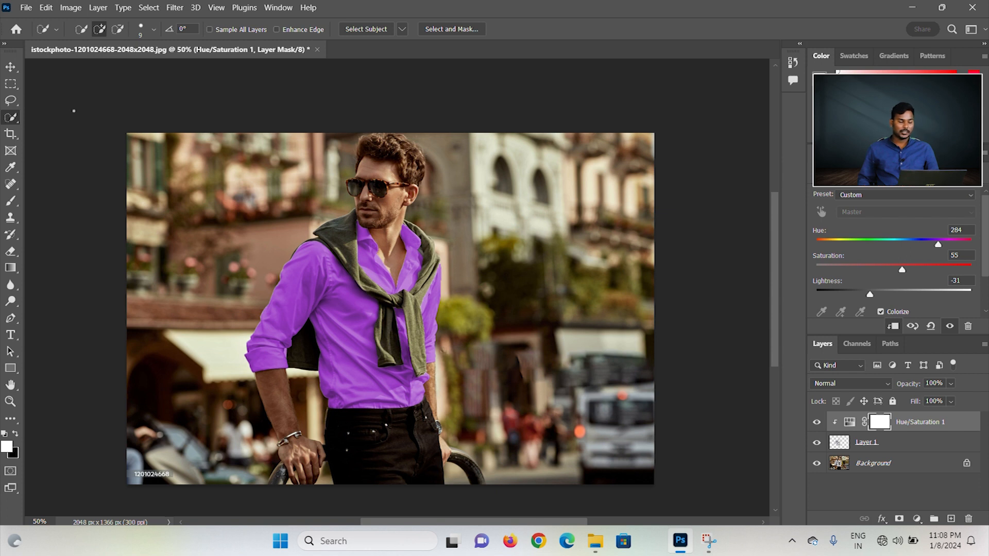
pyautogui.click(26, 7)
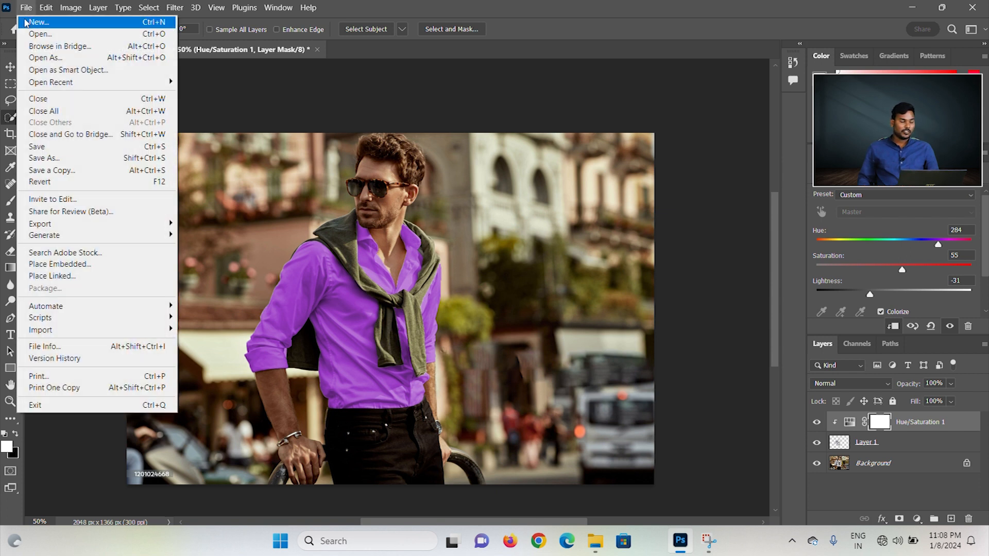
pyautogui.click(54, 173)
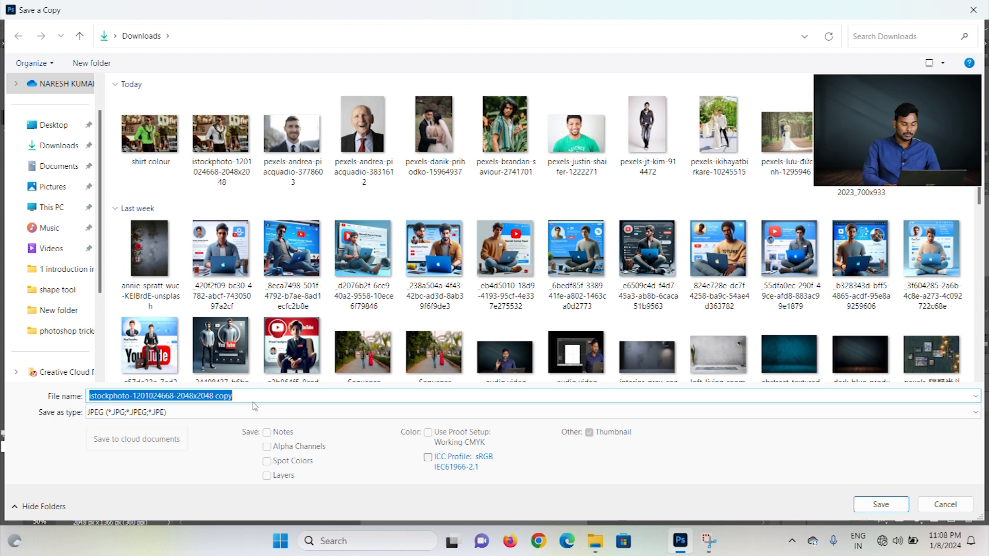
pyautogui.write('c')
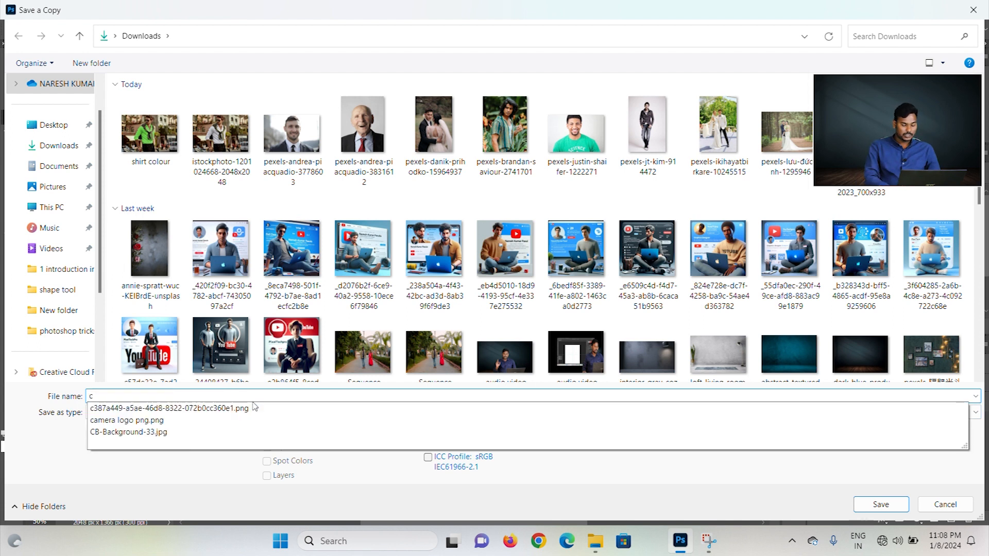
pyautogui.write('olour shirt')
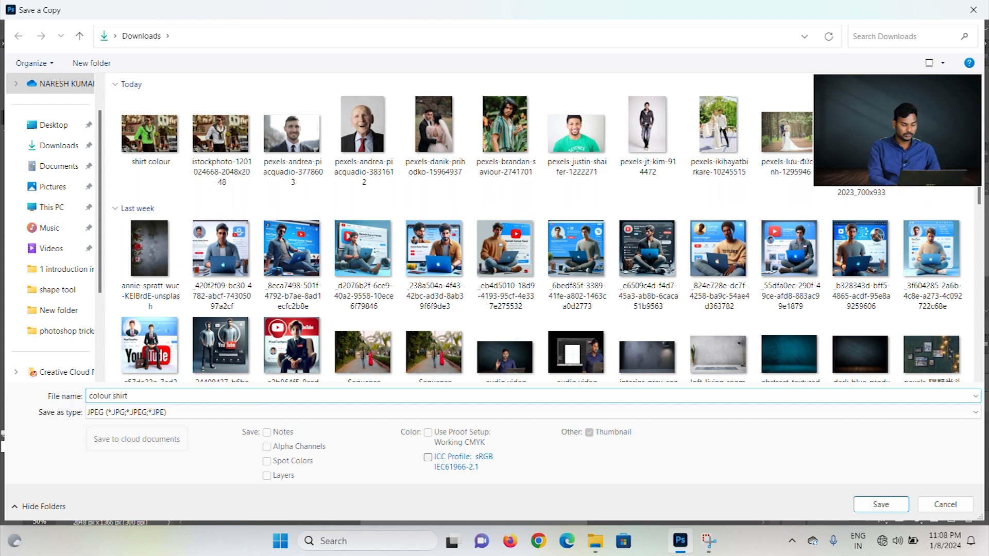
pyautogui.click(227, 412)
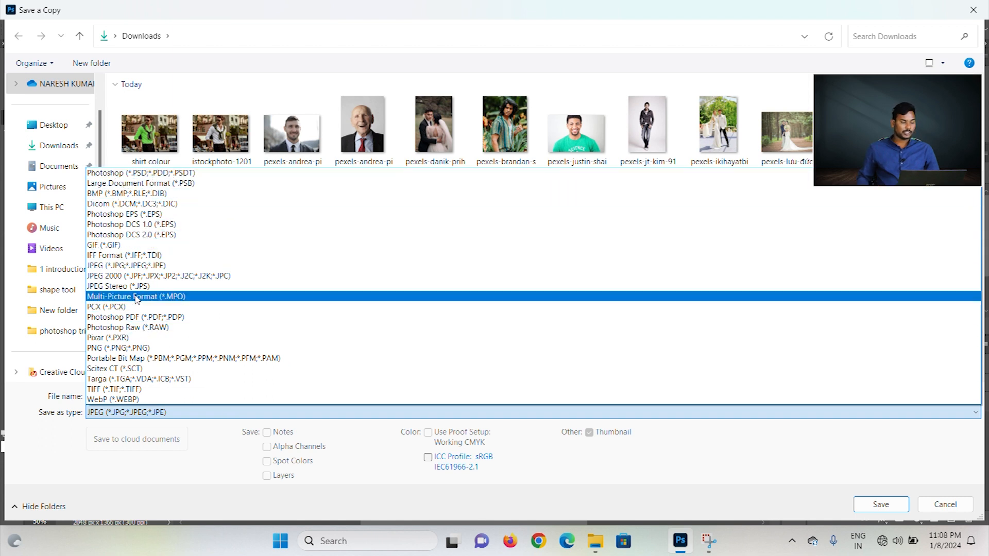
pyautogui.click(116, 265)
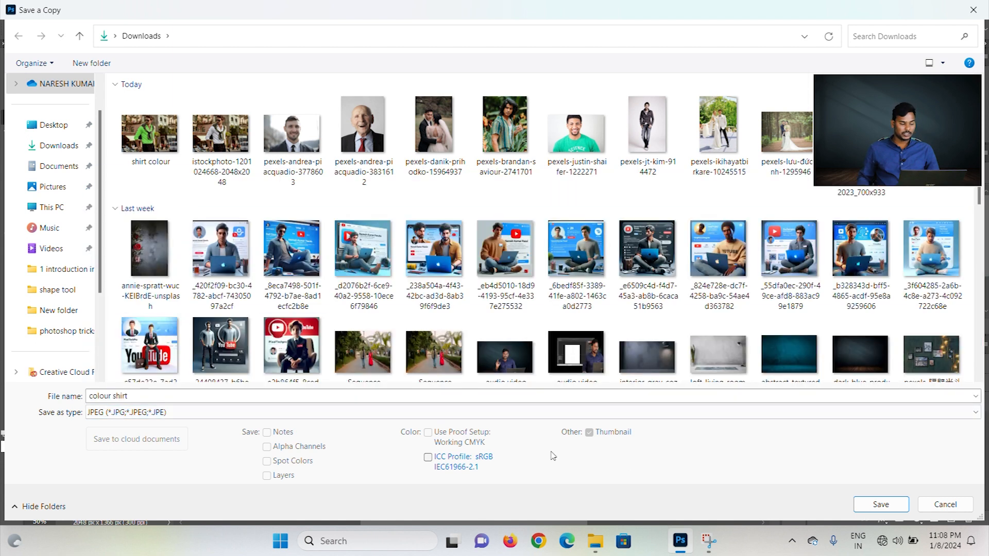
pyautogui.click(875, 505)
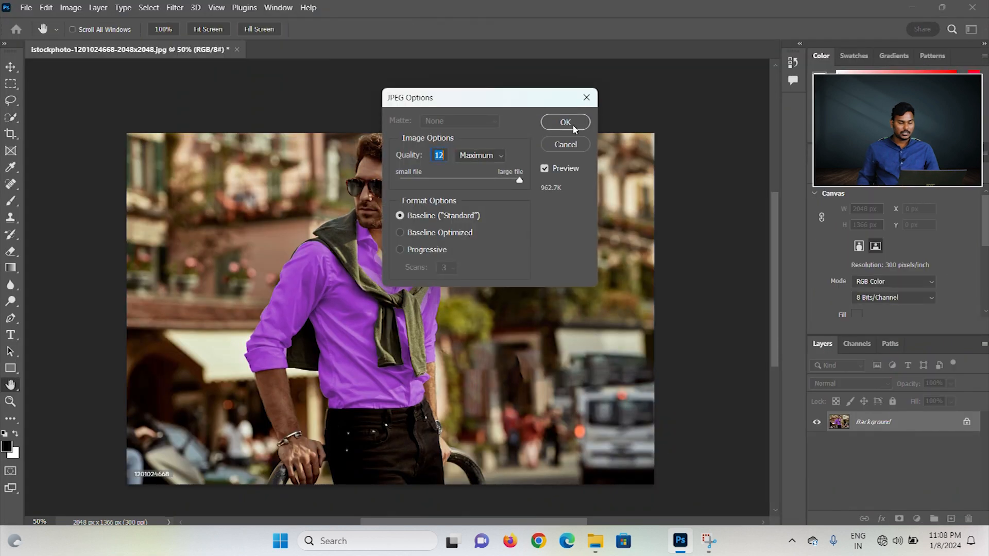
pyautogui.click(565, 122)
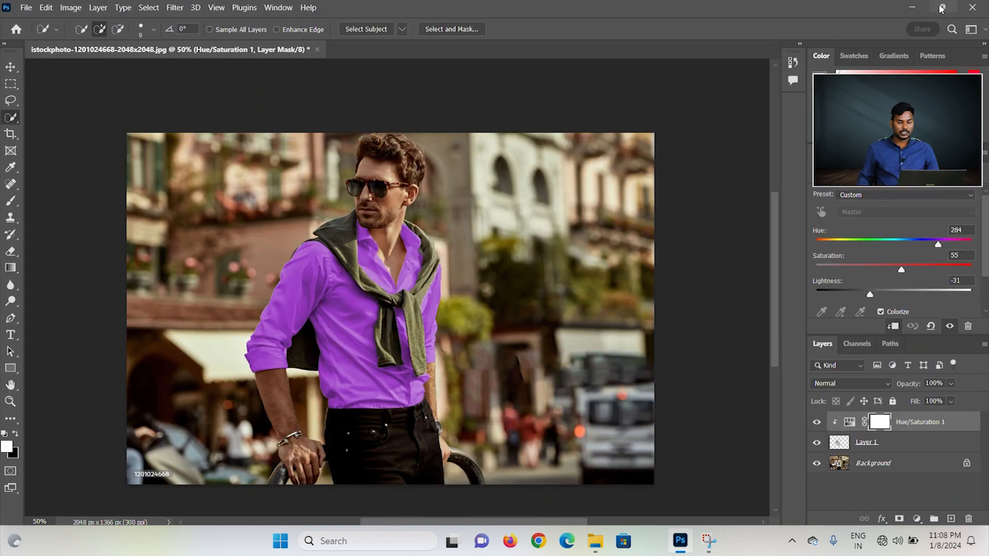
# Switch to the Downloads folder in File Explorer, view the saved "colour shirt" image, compare it with the next two images, and close the viewer
pyautogui.click(912, 9)
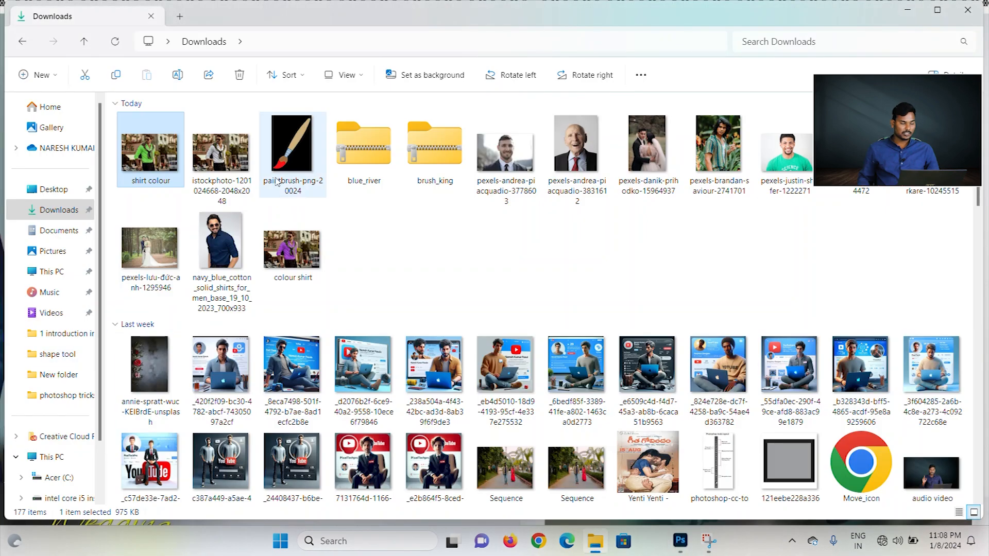
pyautogui.click(48, 212)
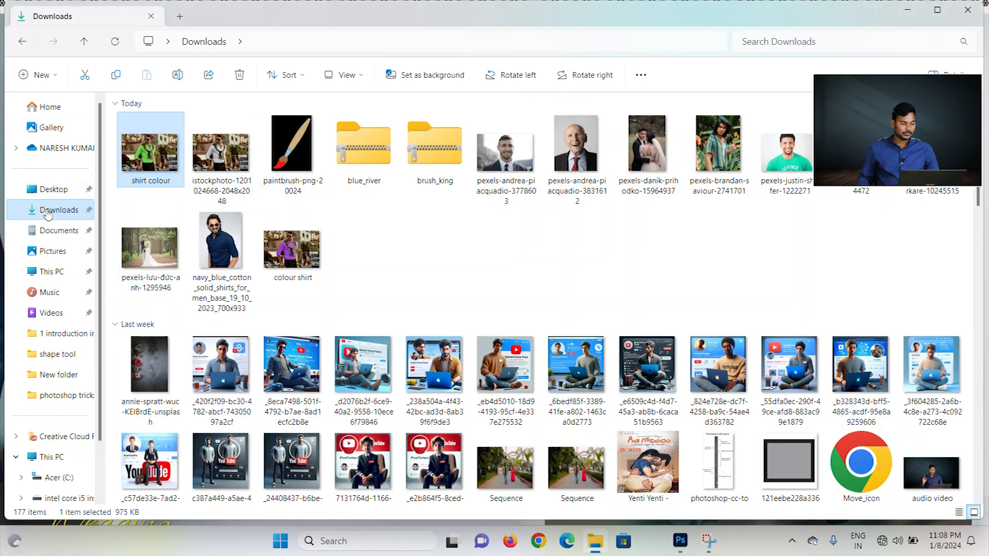
pyautogui.doubleClick(142, 167)
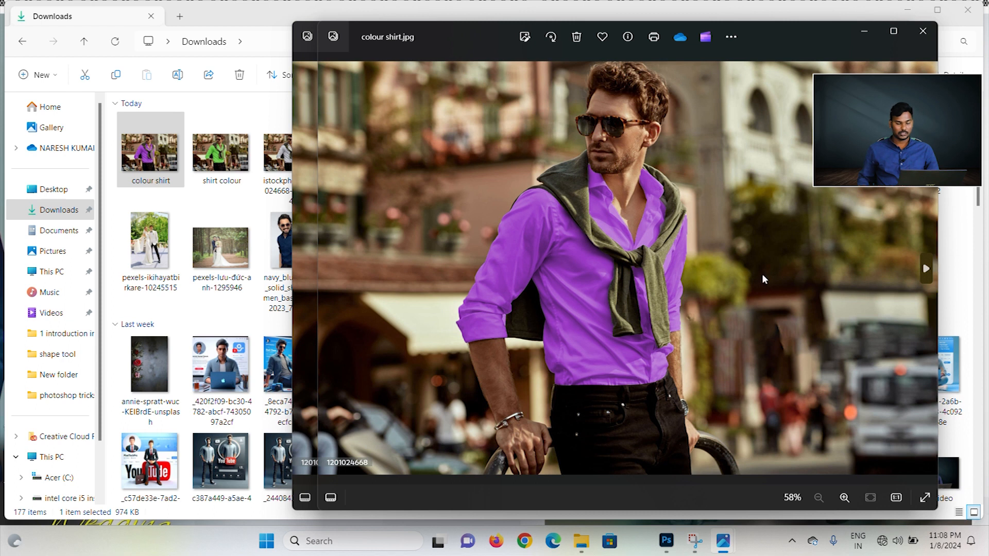
pyautogui.click(922, 268)
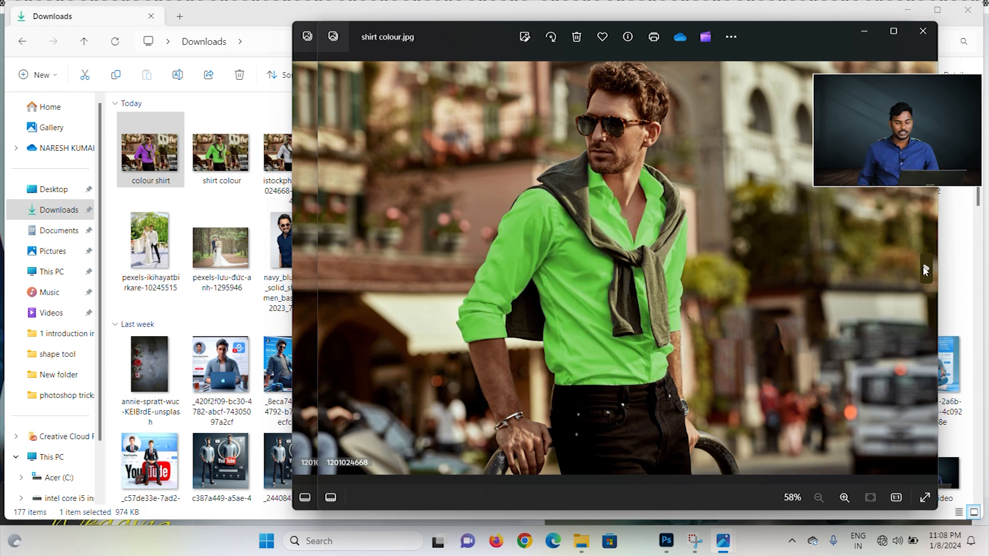
pyautogui.click(925, 270)
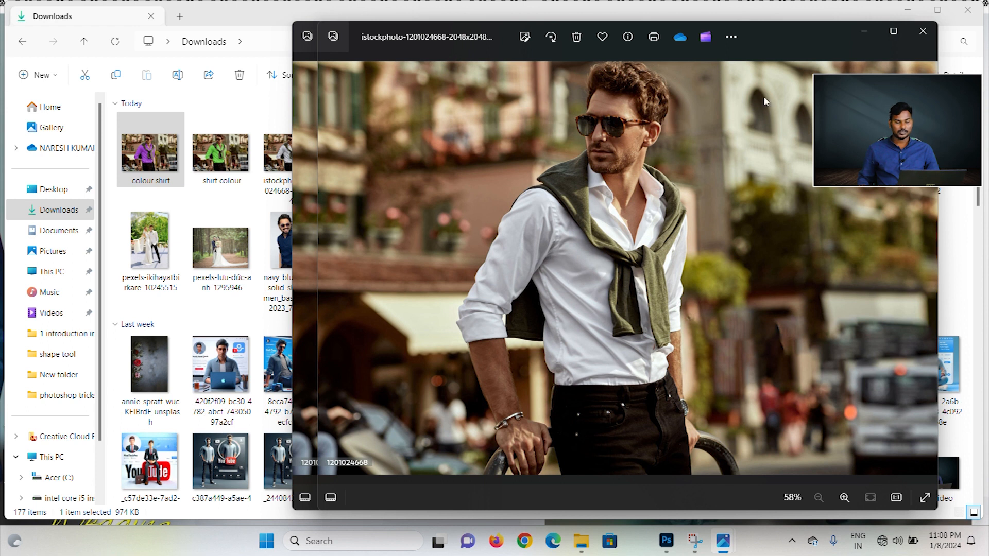
pyautogui.click(926, 32)
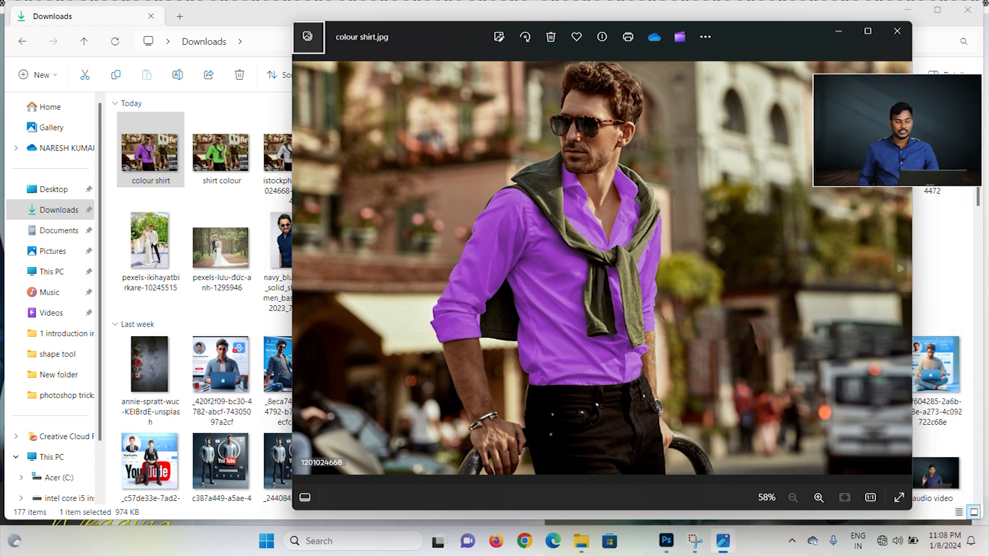
pyautogui.click(898, 32)
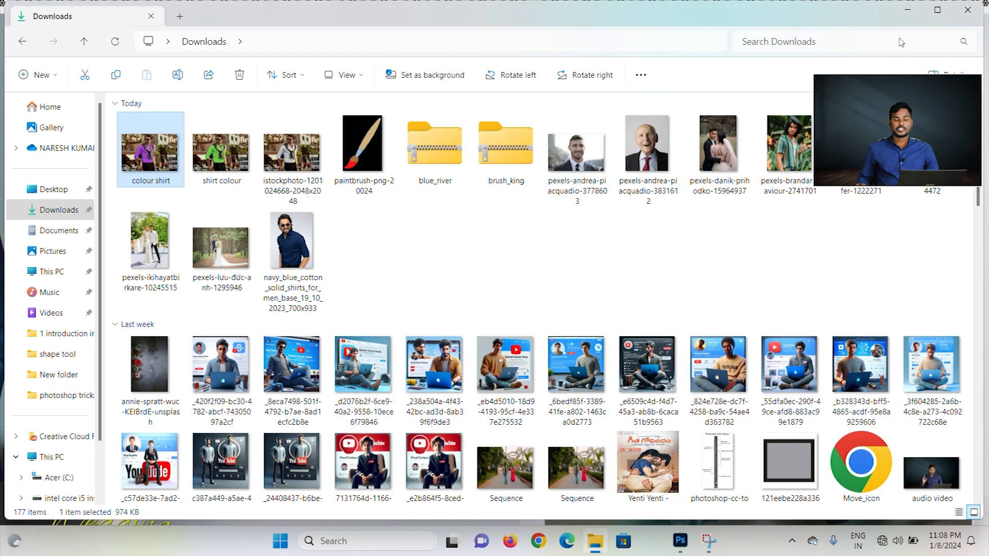